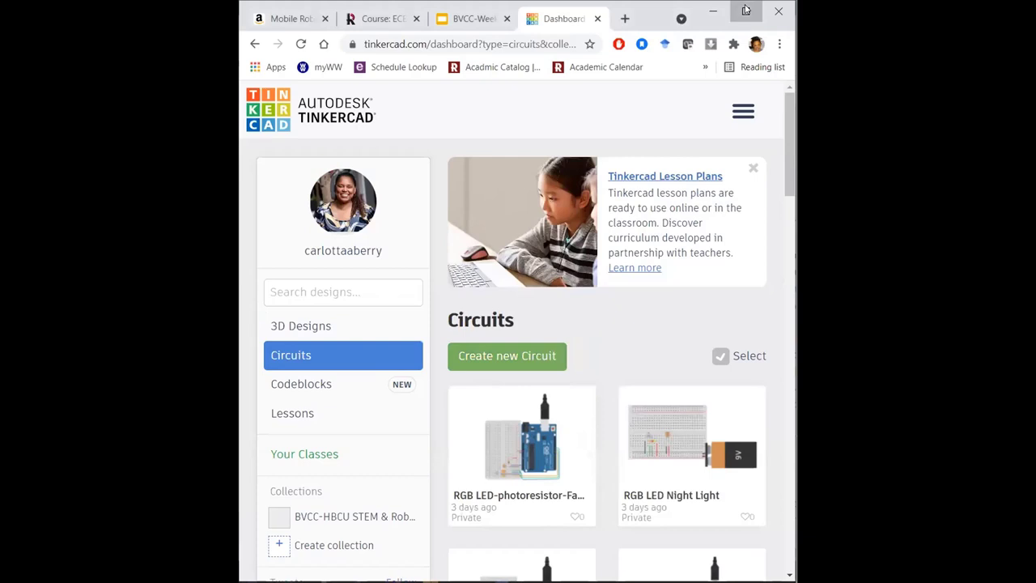
Step: Maximize the browser window so Tinkercad fills the whole screen
click(745, 10)
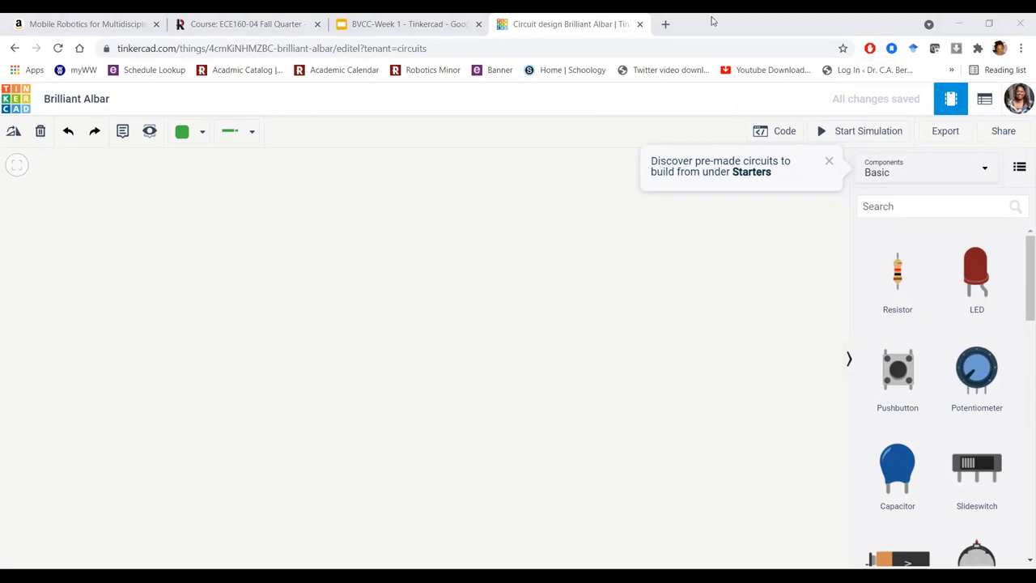
Step: Search 'breadboard' and place a Breadboard Small at the lower left of the canvas
click(939, 207)
text(breadboar)
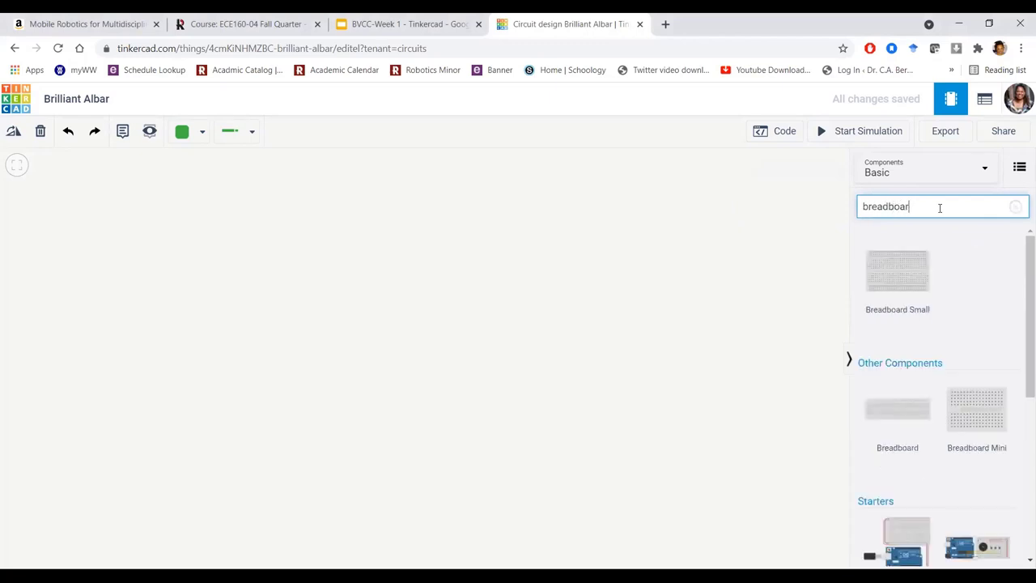
text(d)
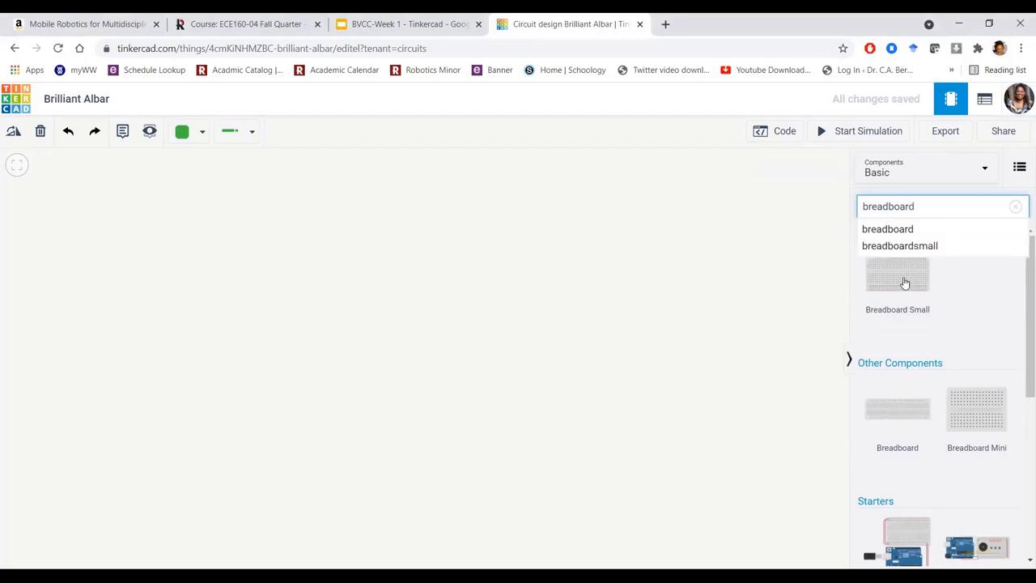
mouse_move(905, 282)
mouse_down()
mouse_move(788, 354)
mouse_move(763, 409)
mouse_move(723, 448)
mouse_up()
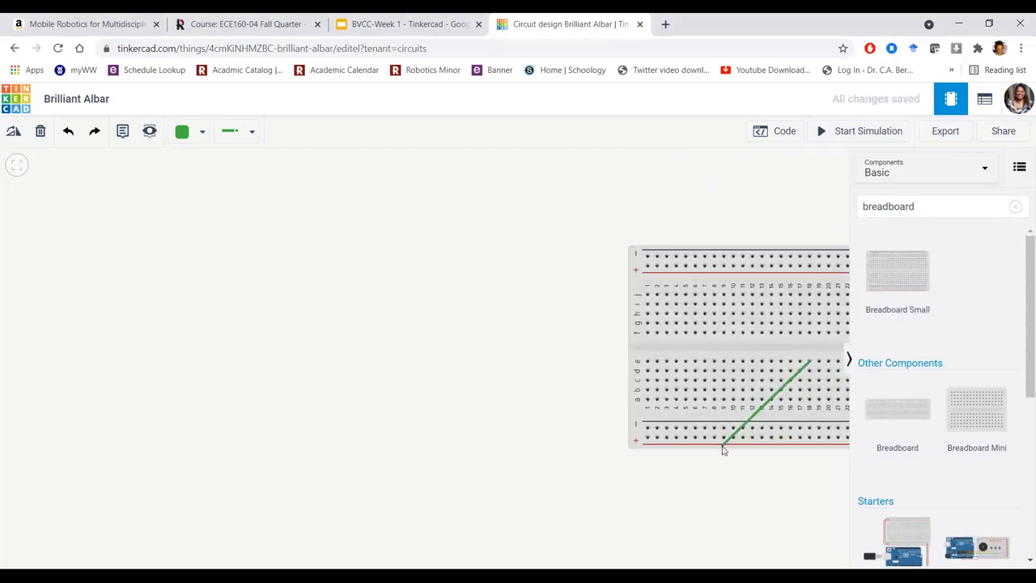
key(Escape)
drag(718, 436, 199, 443)
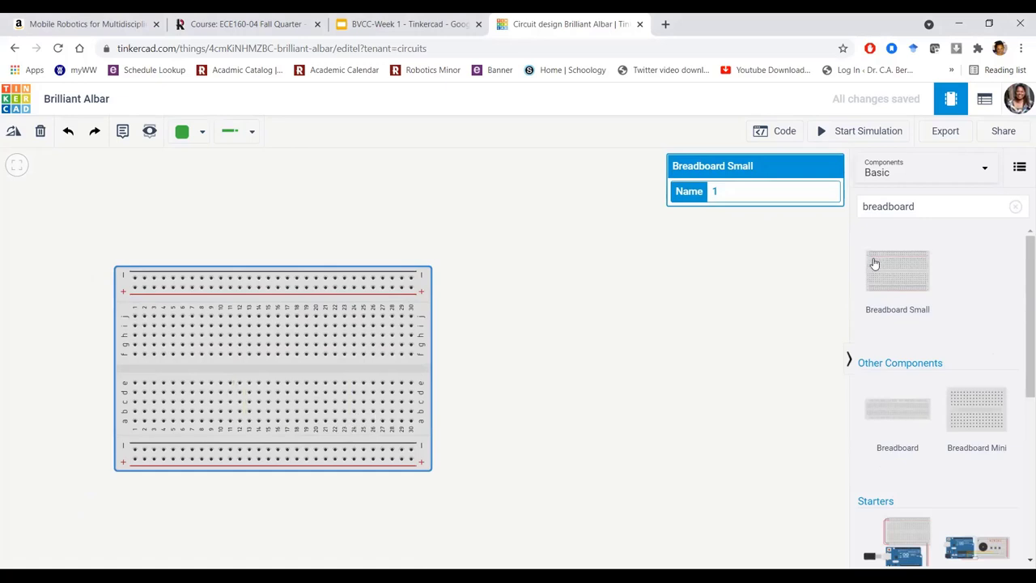
Step: Select the old 'breadboard' search text and deselect the breadboard, ready for a new search
click(927, 205)
drag(927, 205, 862, 196)
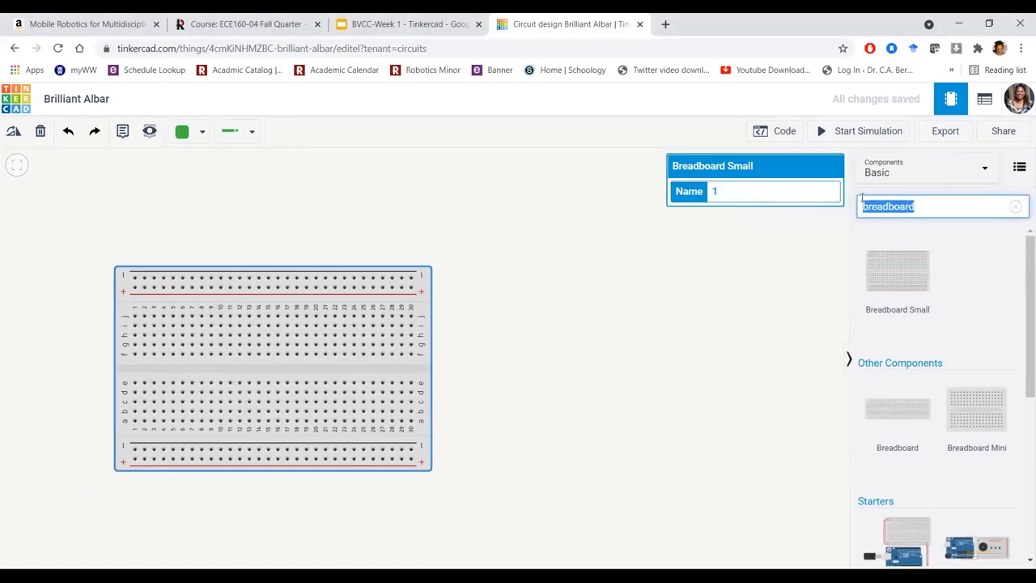
click(862, 197)
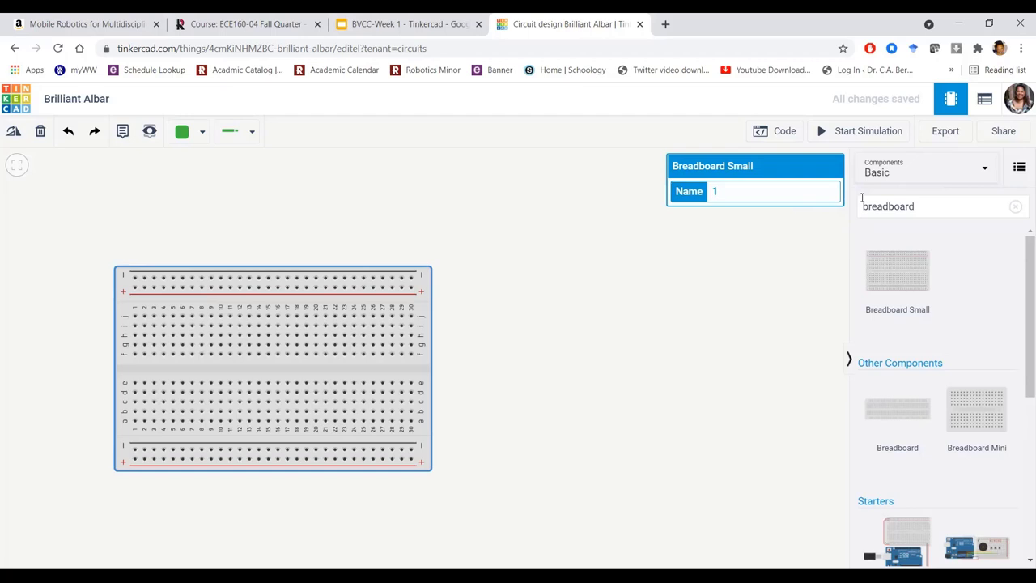
click(862, 197)
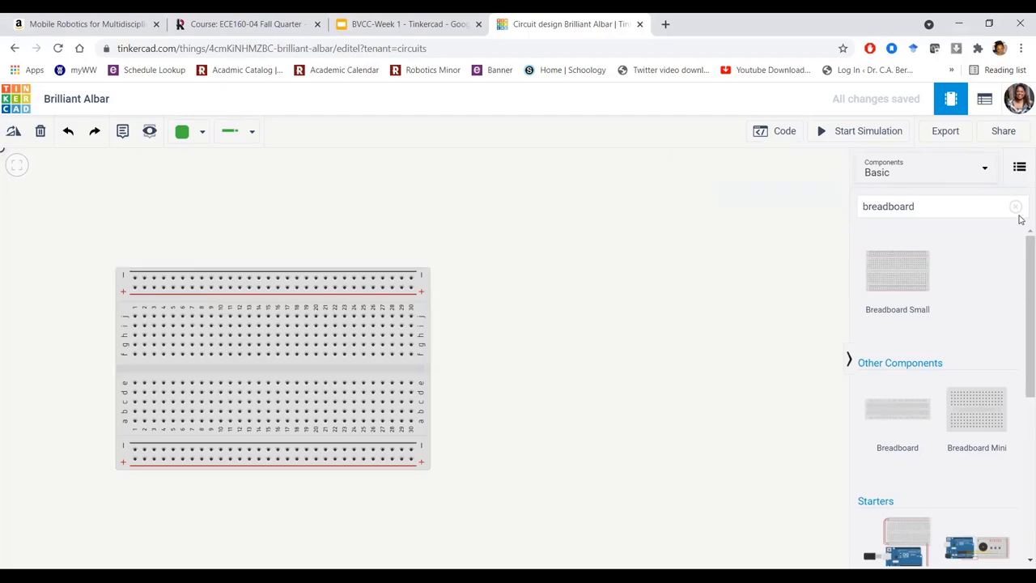
click(945, 206)
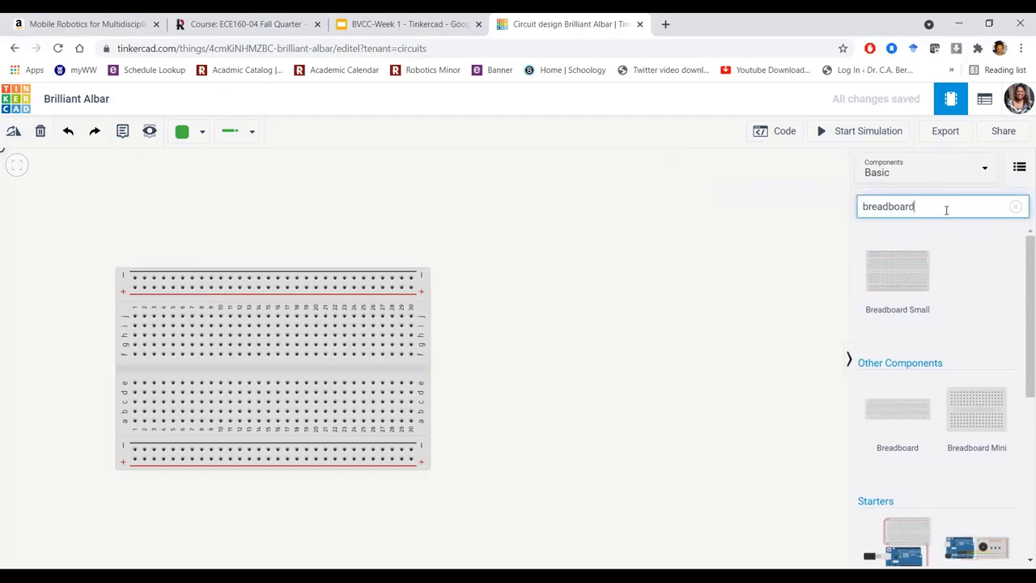
Step: Search 'button' and place a pushbutton above the breadboard
double_click(887, 206)
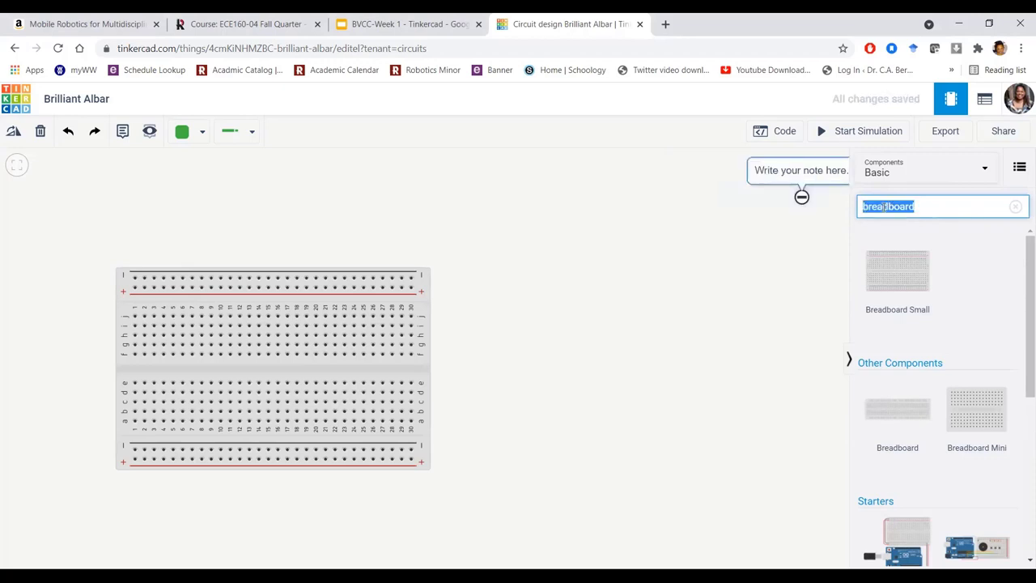
text(button)
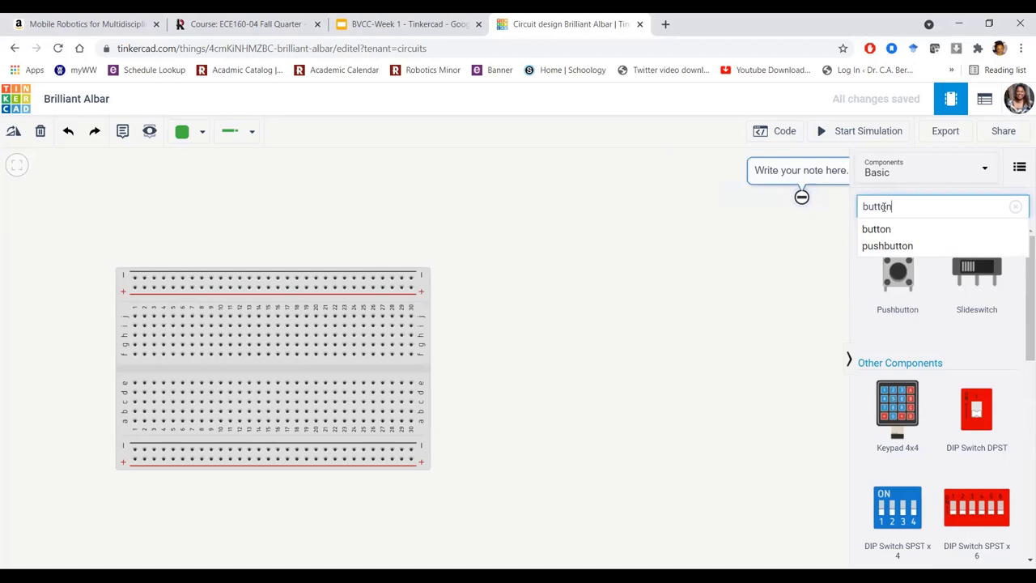
key(Return)
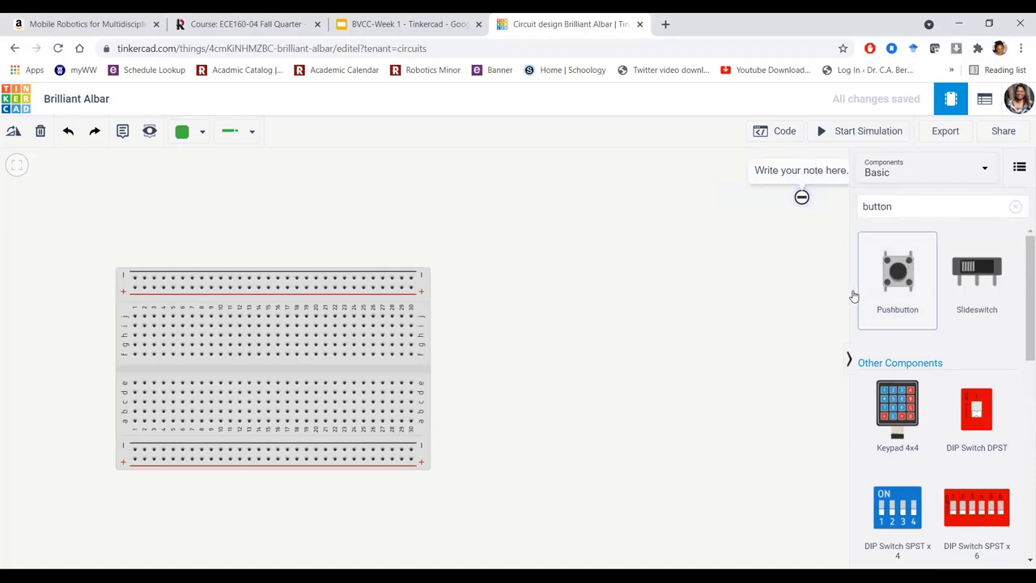
drag(851, 288, 150, 234)
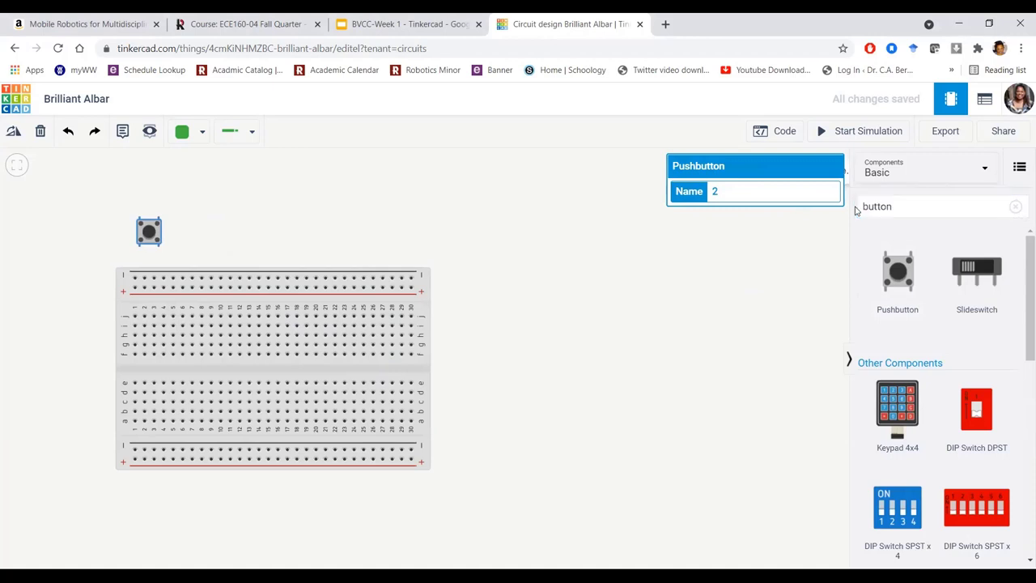
Step: Search 'led' and place a red LED beside the pushbutton
double_click(888, 212)
text(led)
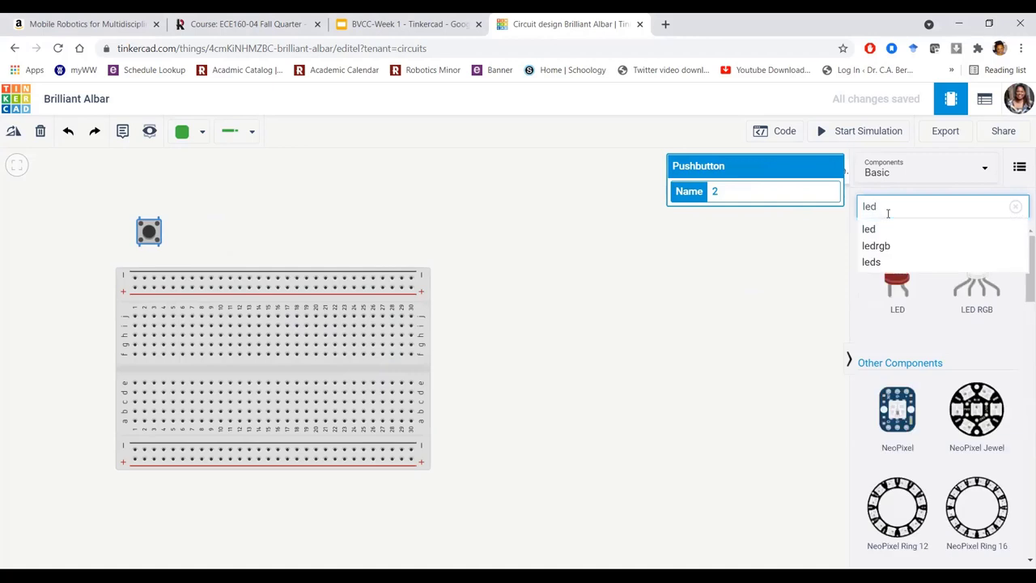
click(922, 195)
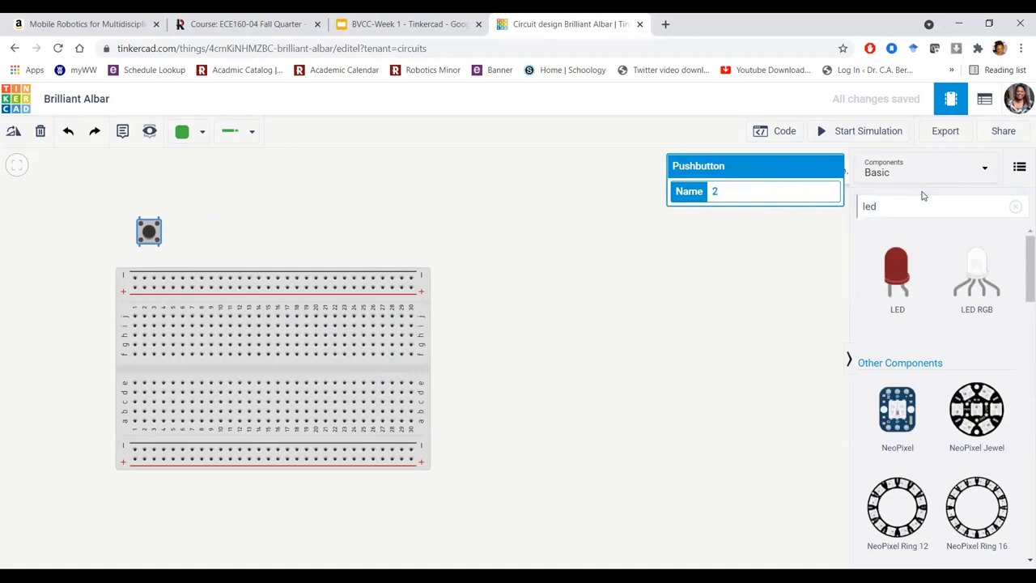
click(903, 264)
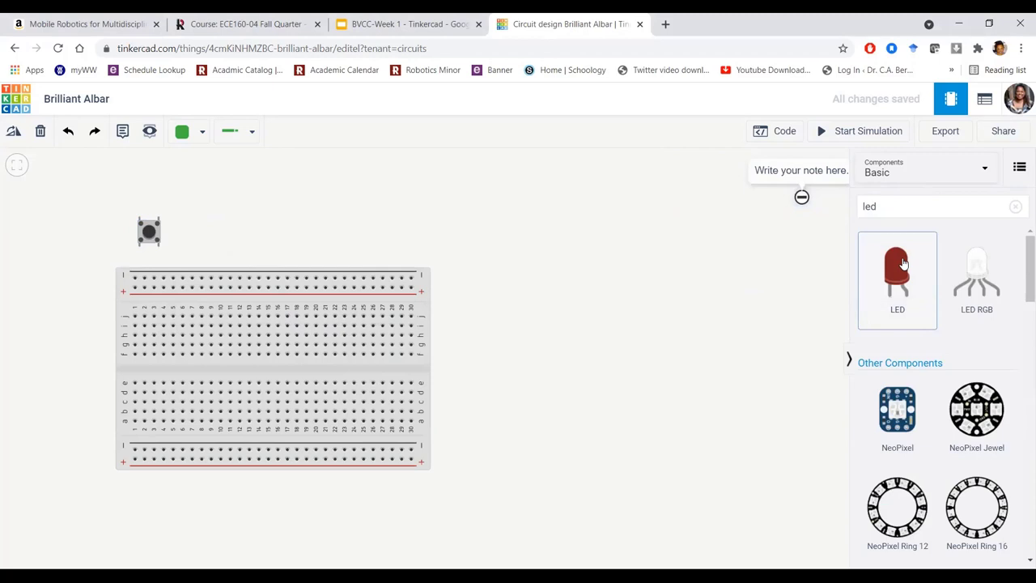
drag(903, 264, 221, 246)
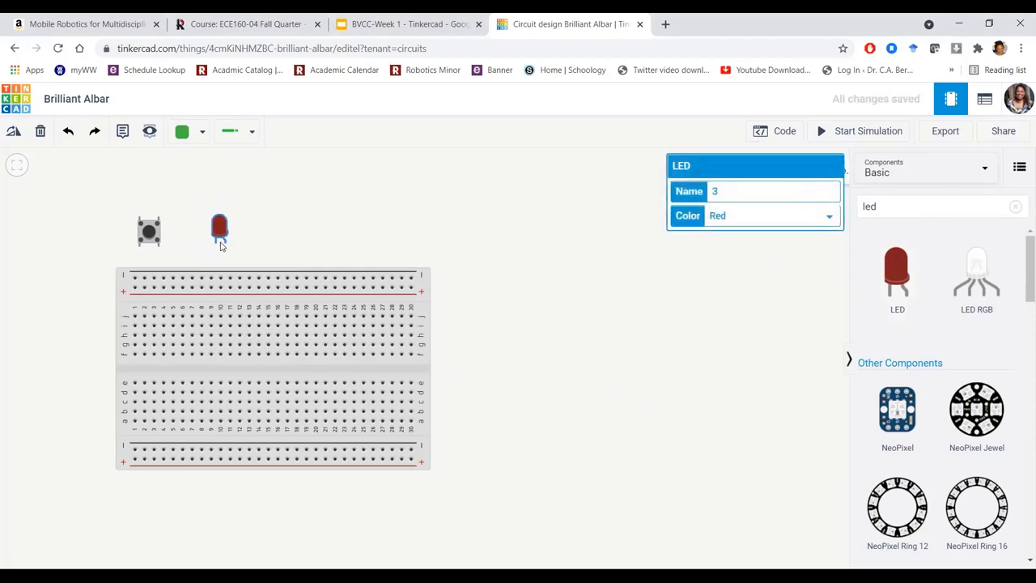
Step: Search 'battery' and drop a 9V battery to the right of the breadboard
click(907, 203)
key(BackSpace)
key(BackSpace)
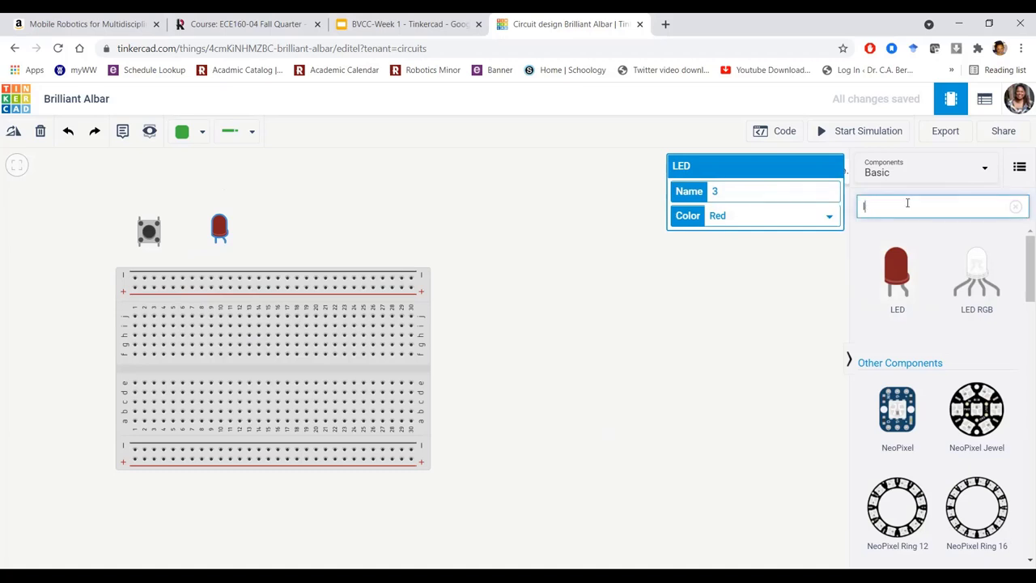
text(batery)
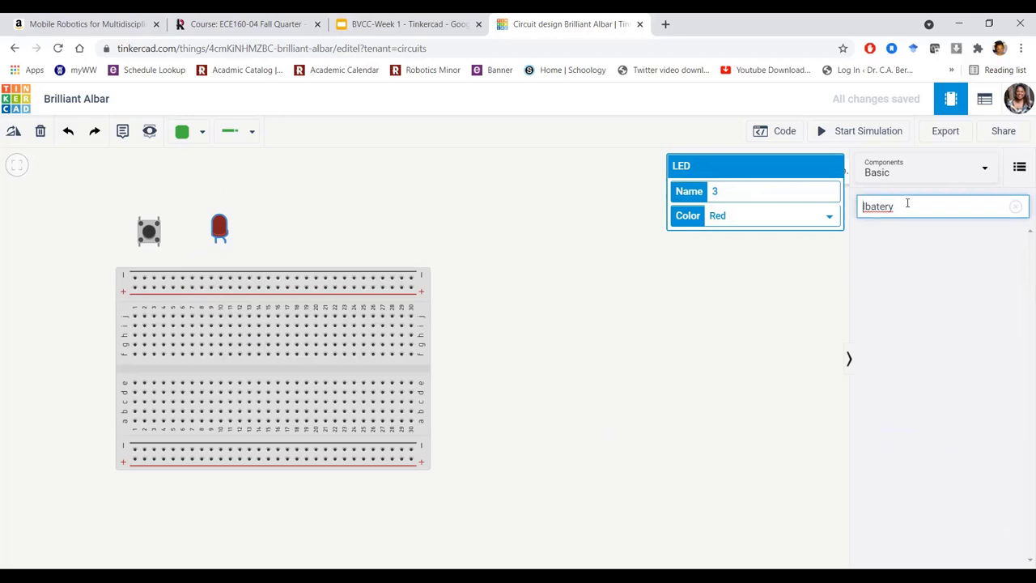
key(BackSpace)
key(BackSpace)
key(BackSpace)
key(BackSpace)
key(BackSpace)
key(BackSpace)
key(BackSpace)
text(battery)
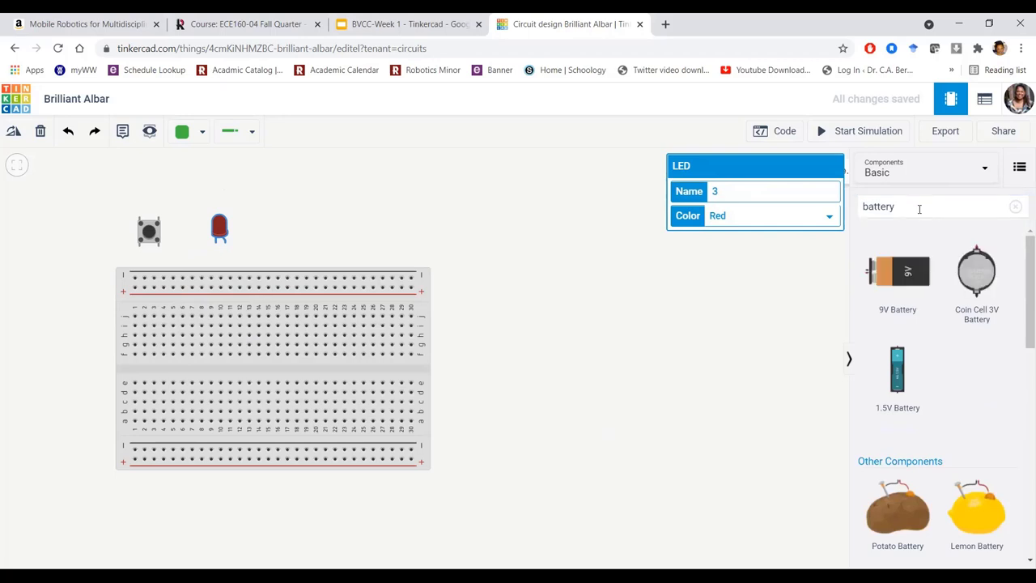
click(904, 279)
drag(904, 279, 531, 479)
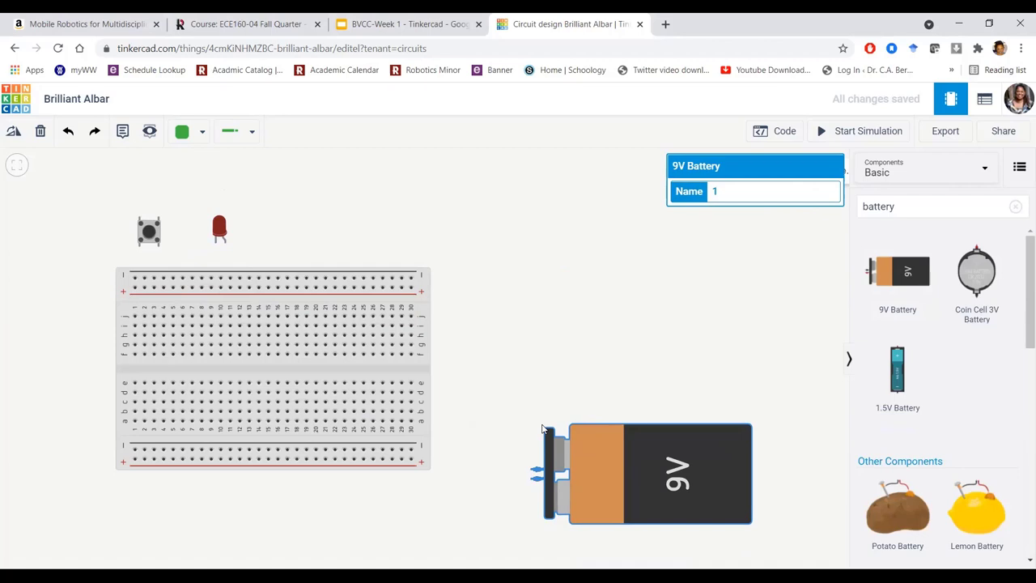
Step: Search 'resistor' and place a resistor on the canvas above the breadboard
click(931, 200)
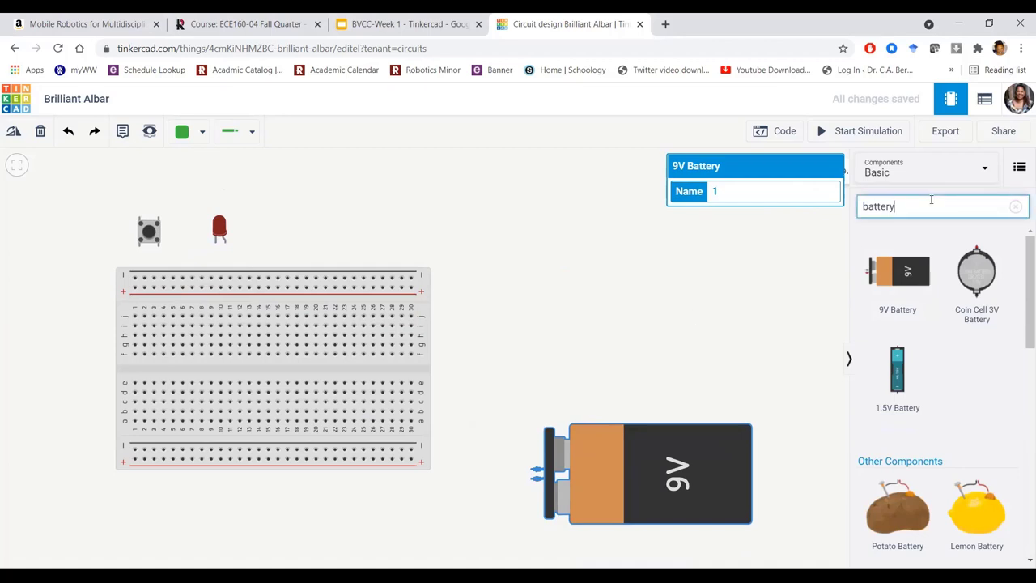
key(BackSpace)
key(BackSpace)
key(BackSpace)
key(BackSpace)
key(BackSpace)
key(BackSpace)
key(BackSpace)
text(resistor)
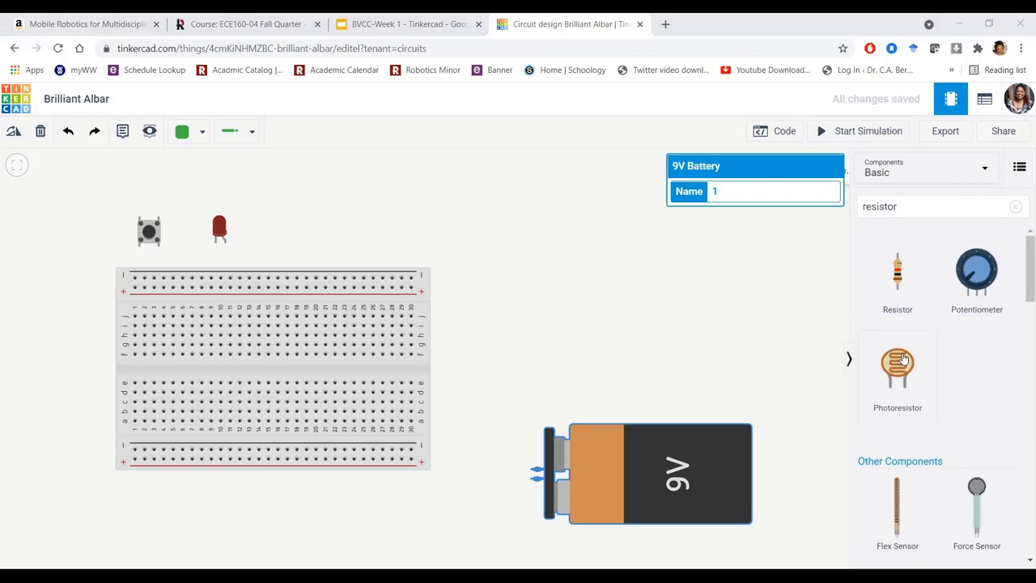
click(855, 285)
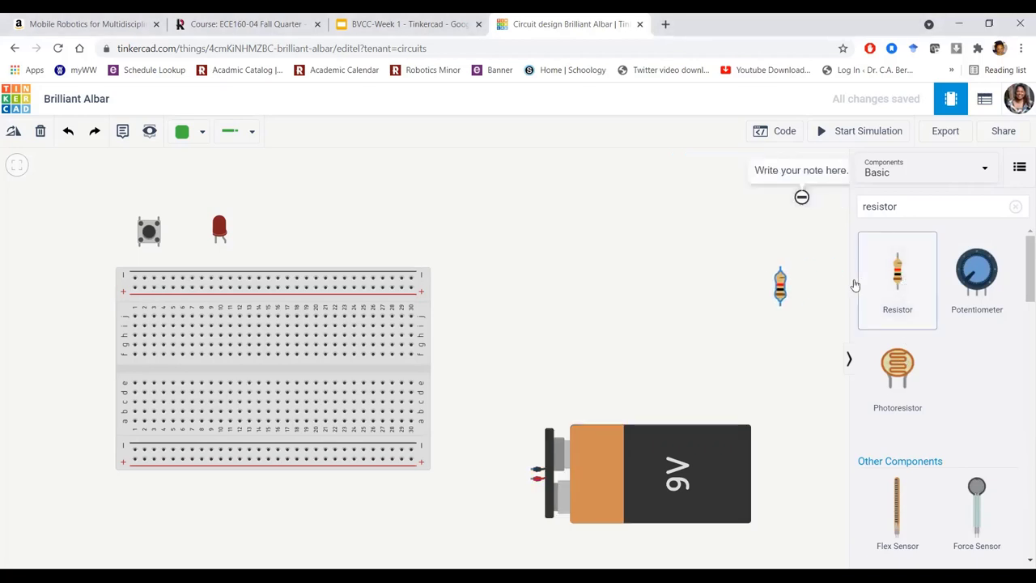
drag(902, 288, 382, 207)
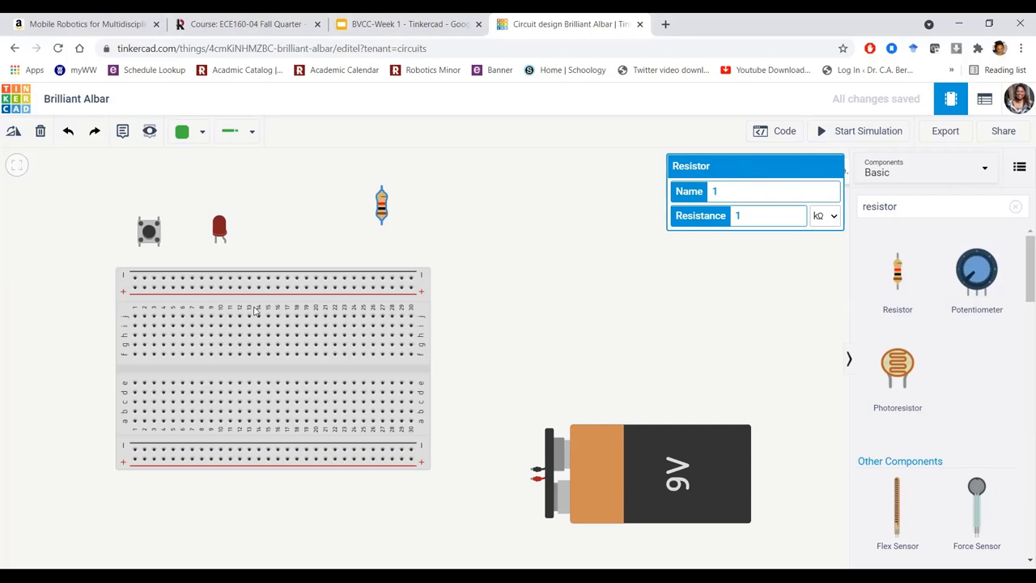
Step: Change the resistor's unit to Ω and enter a resistance of 330
click(825, 221)
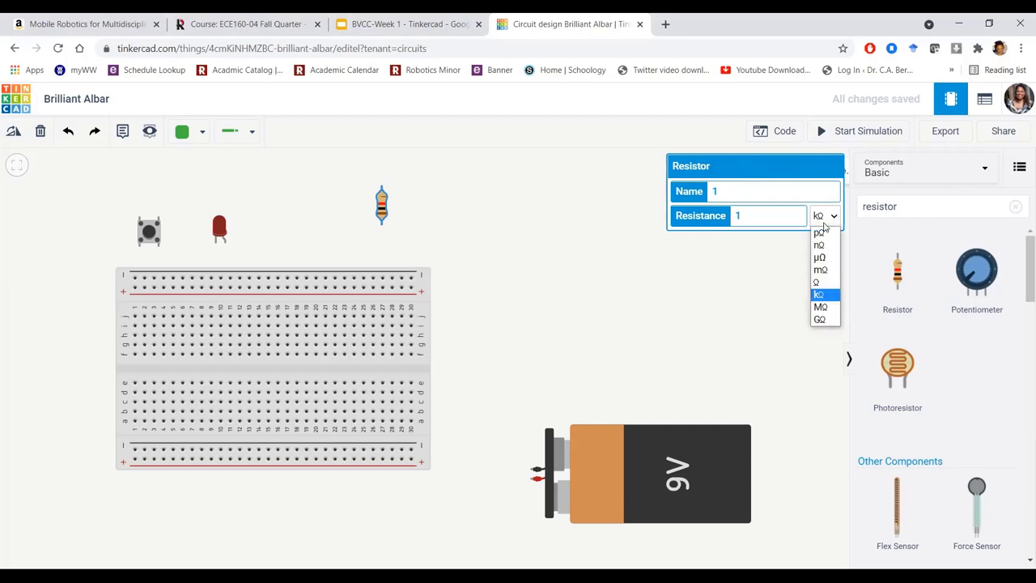
click(816, 282)
click(772, 215)
key(BackSpace)
text(330)
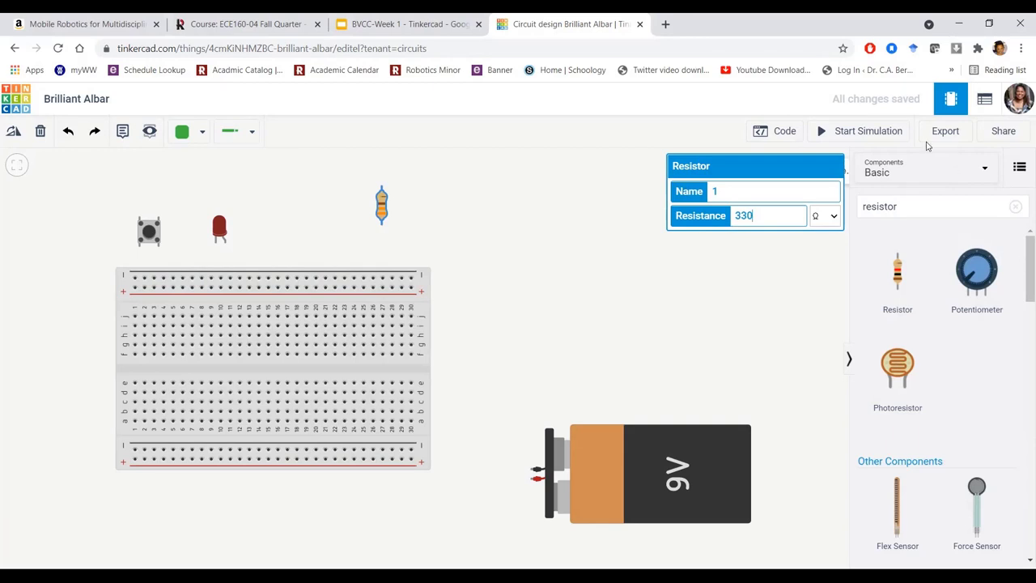
Step: Rotate the breadboard to a vertical orientation
click(411, 370)
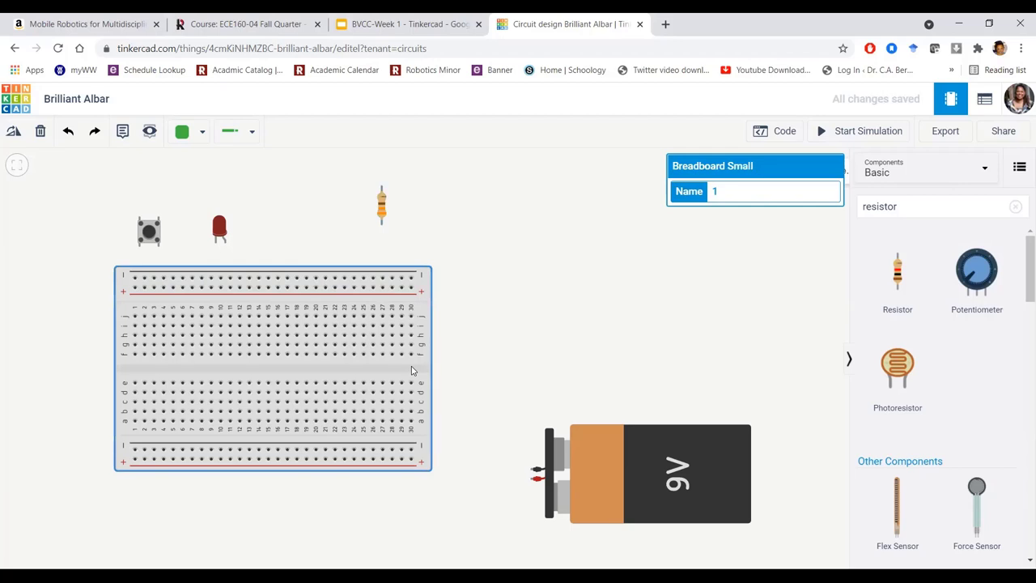
key(ctrl+r)
key(ctrl+r)
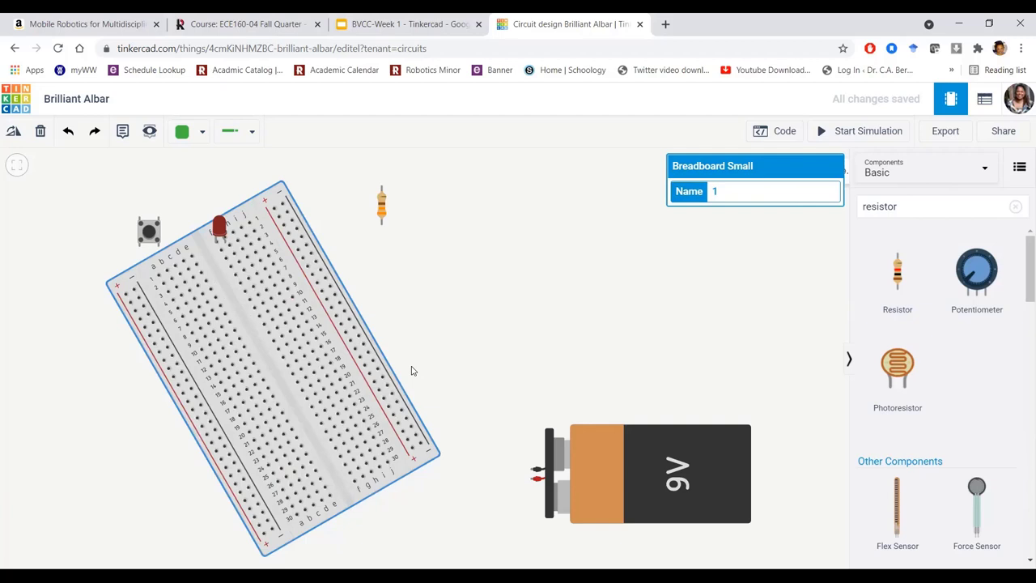
key(ctrl+r)
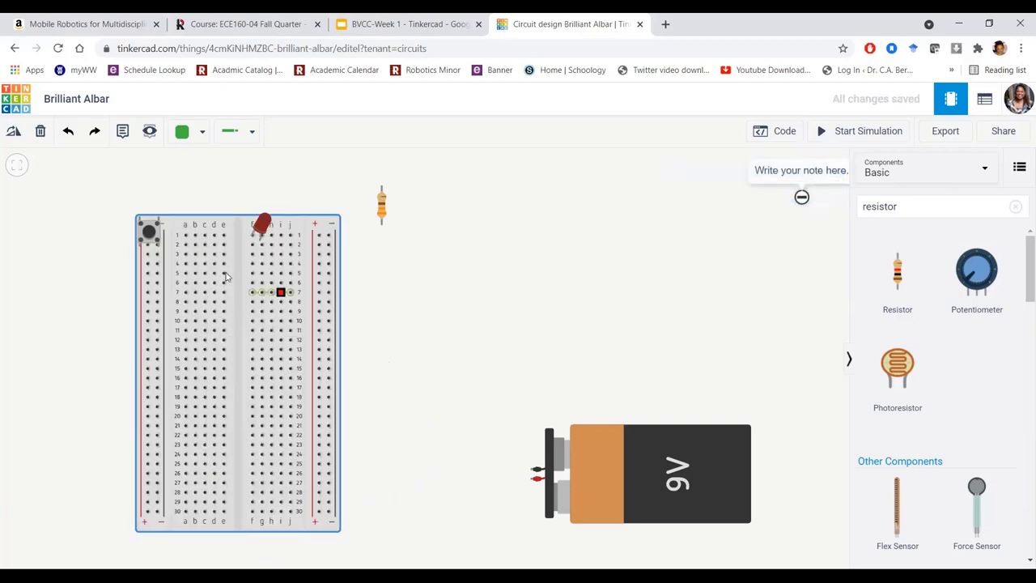
Step: Move the LED and pushbutton off the board, then shift the breadboard up and right
drag(261, 224, 485, 225)
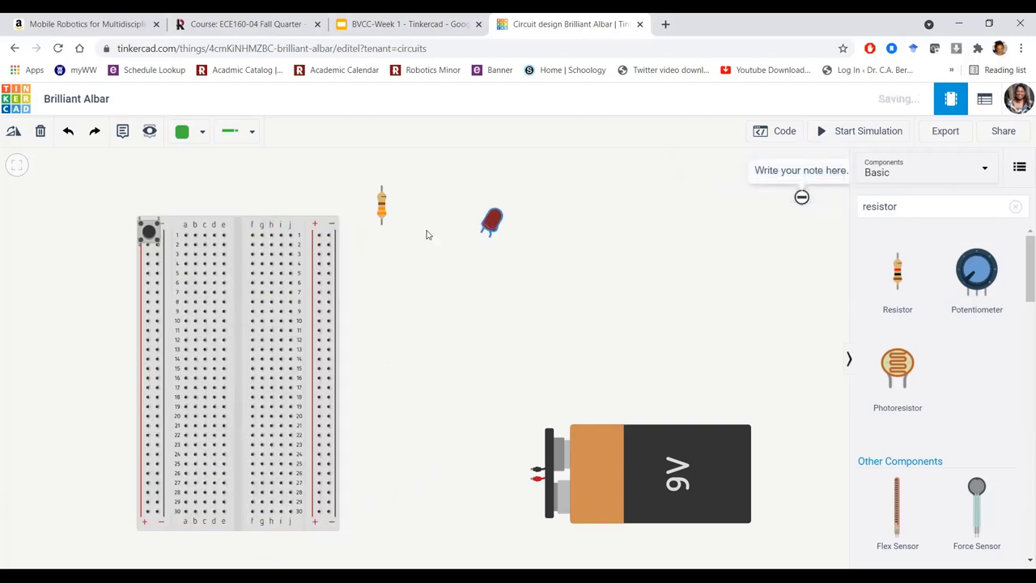
drag(149, 234, 455, 230)
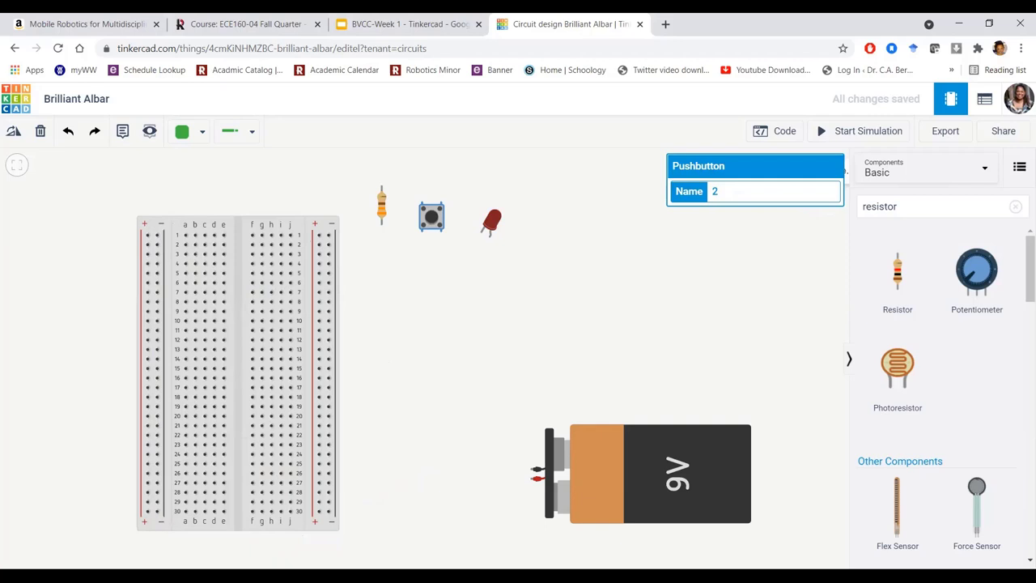
click(239, 289)
drag(239, 288, 270, 228)
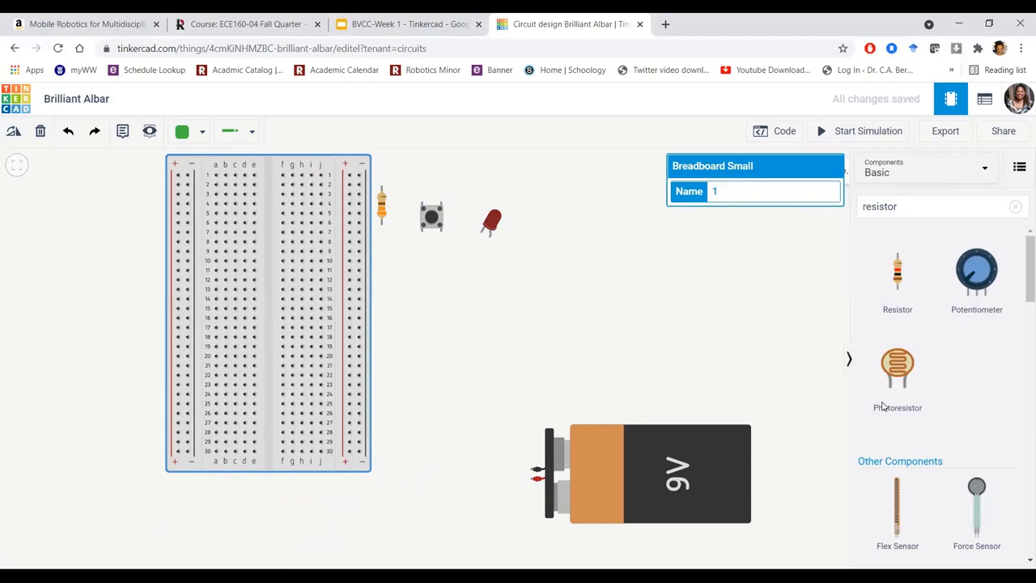
Step: Position the 9V battery upright with its terminals just below the breadboard's power rails
drag(712, 466, 612, 340)
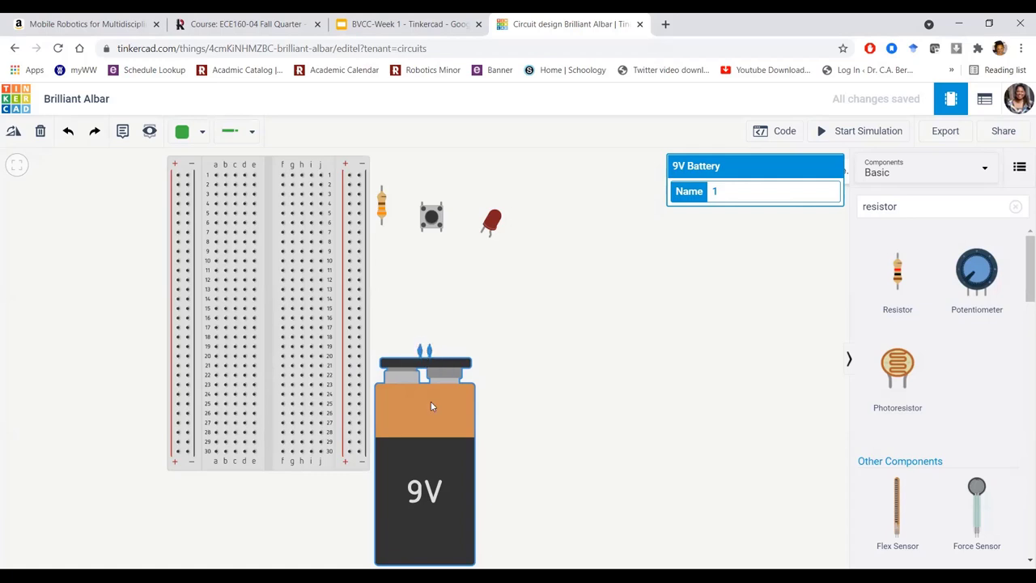
drag(430, 405, 362, 517)
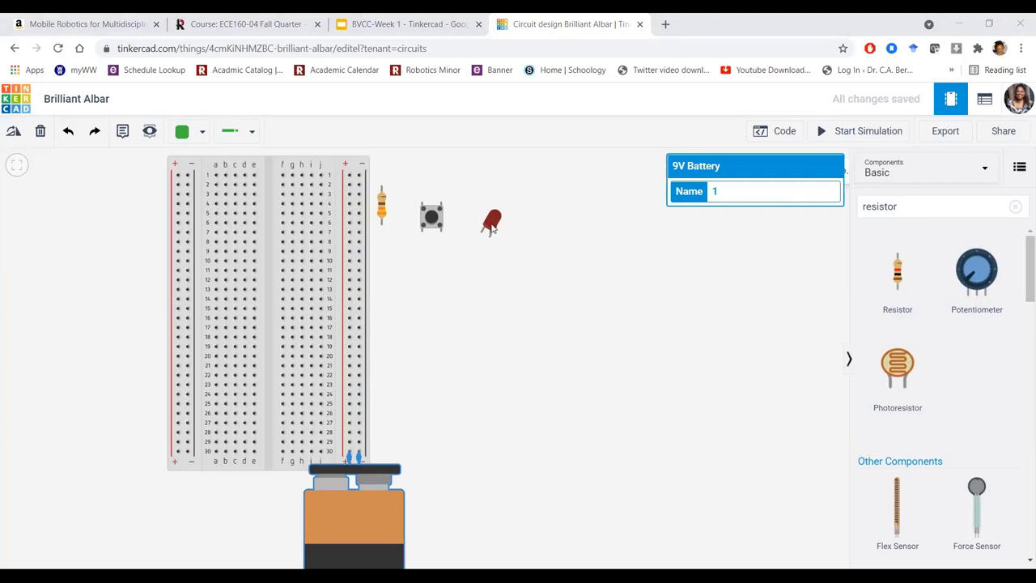
Step: Place the red LED on the breadboard near row 18, straddling the centre gap
click(493, 227)
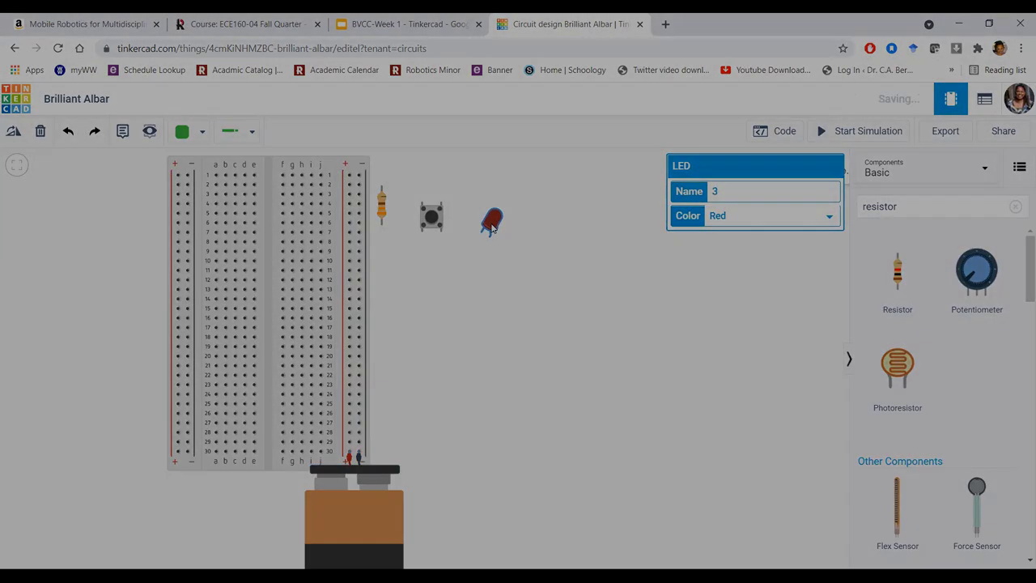
drag(491, 225, 289, 345)
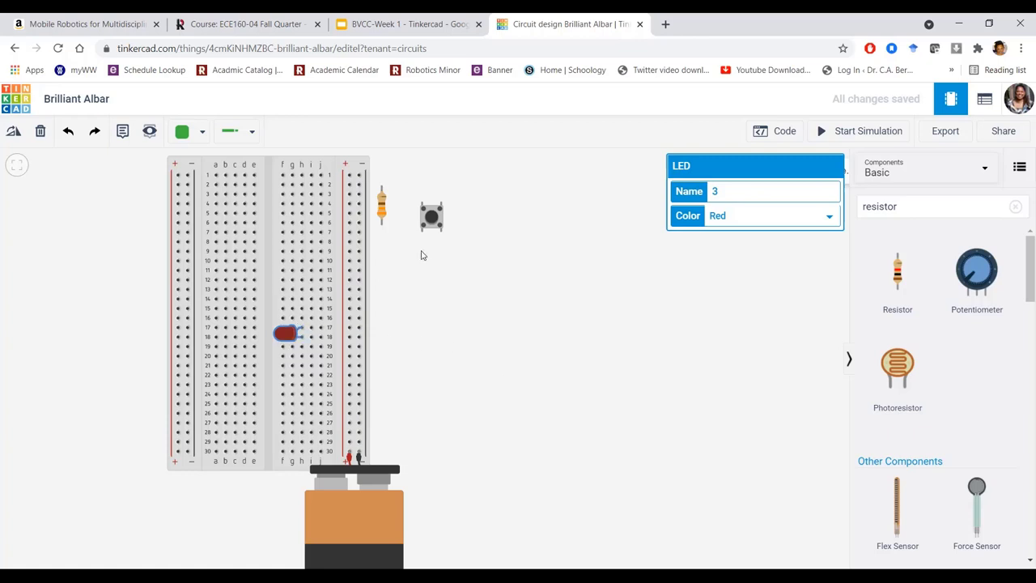
Step: Rotate the 330 Ω resistor horizontal and place it on row 17 toward the positive rail
click(384, 211)
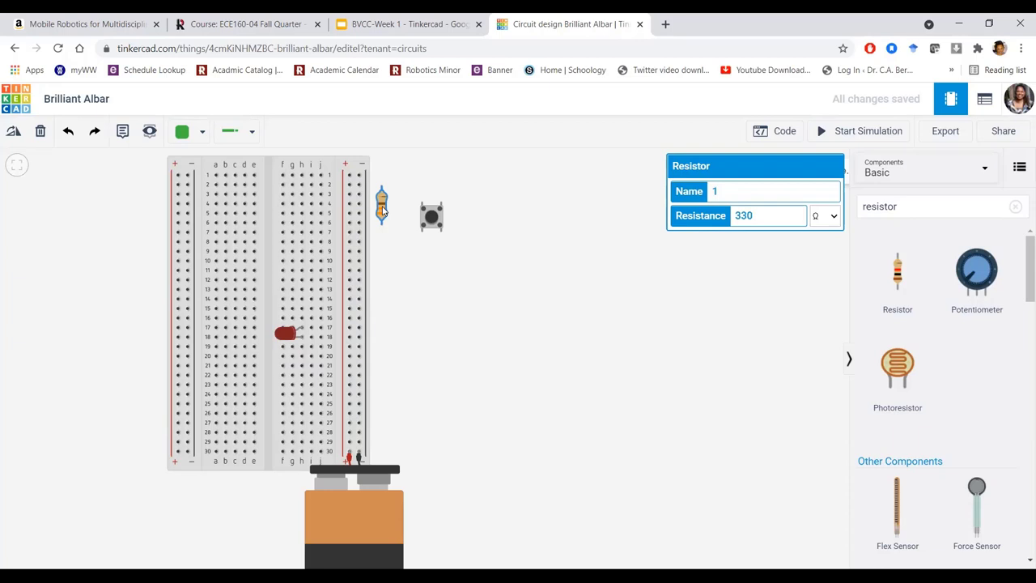
key(ctrl+r)
key(ctrl+r)
key(ctrl+r)
drag(384, 208, 326, 336)
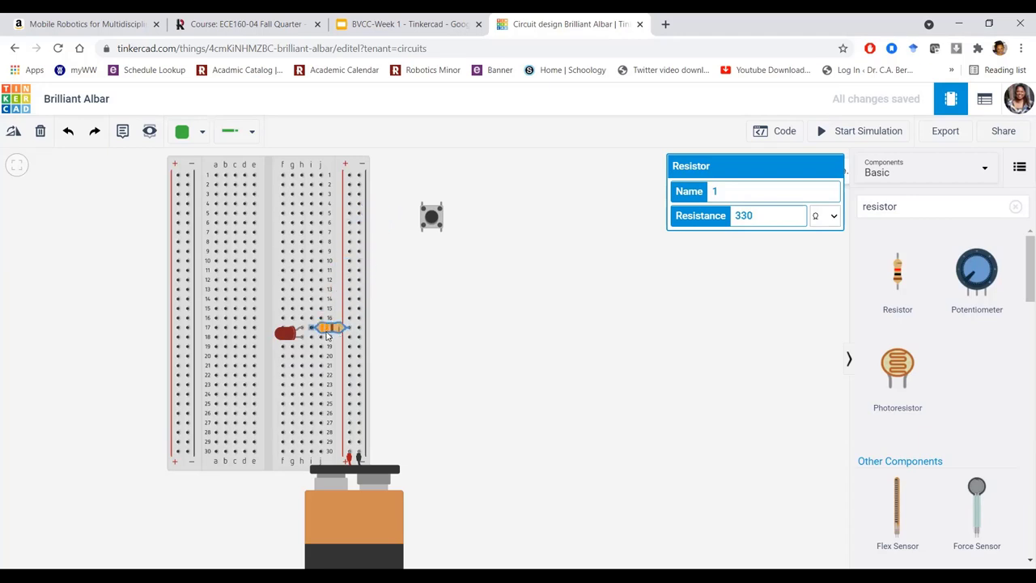
click(513, 373)
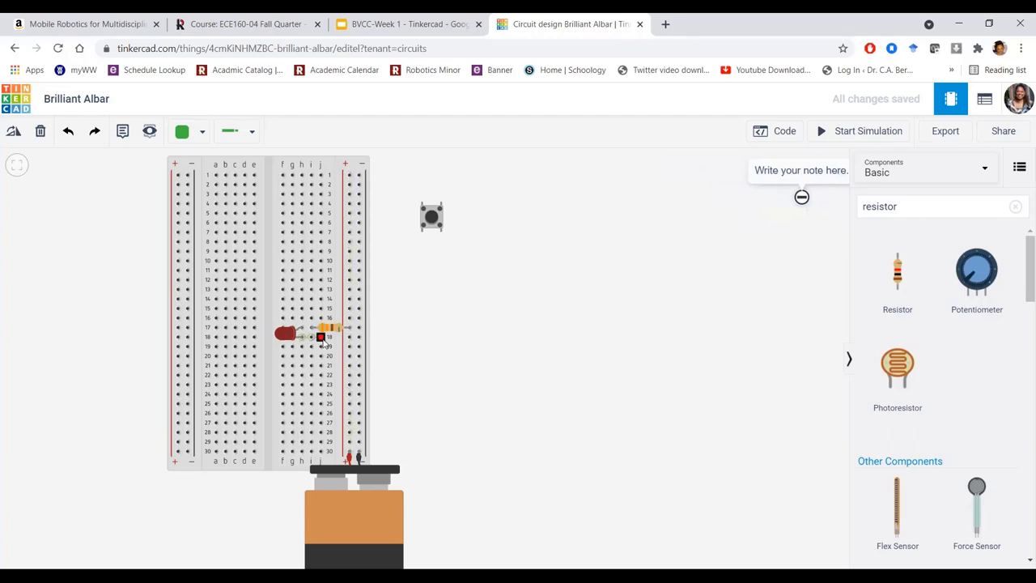
Step: Draw a wire from row 18 to the negative rail, then run and stop the simulation to see the LED light
click(322, 338)
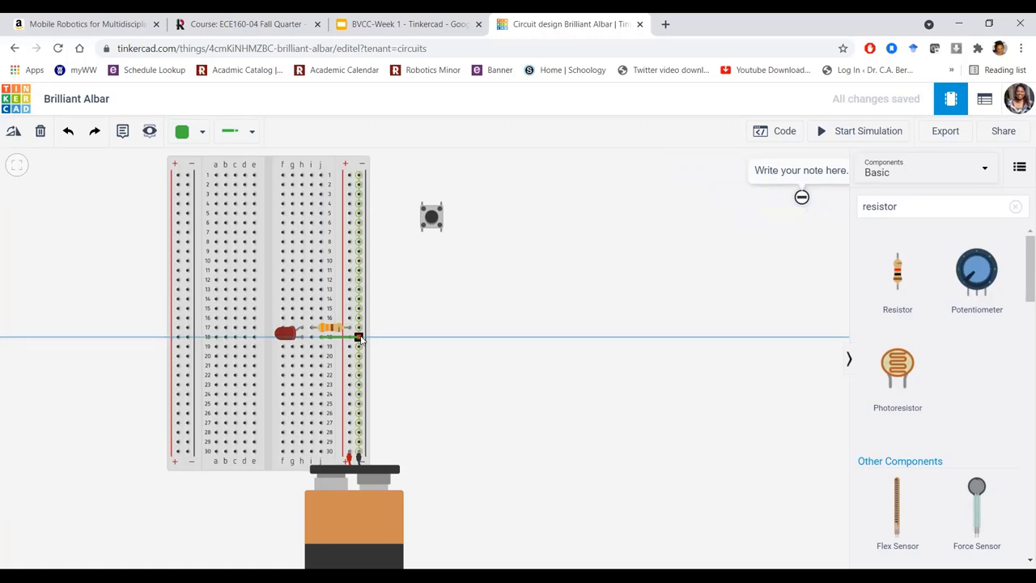
click(359, 338)
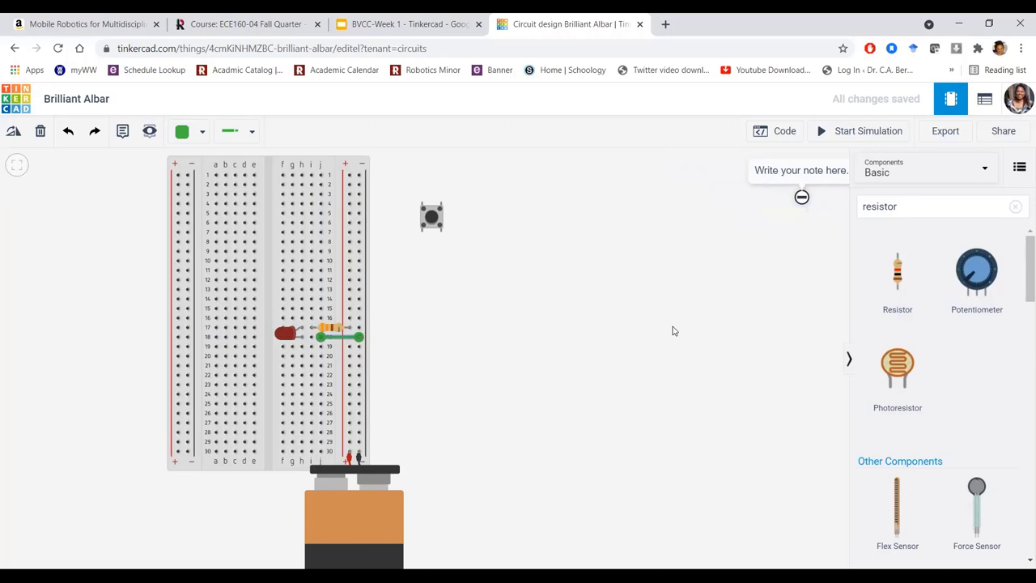
click(860, 132)
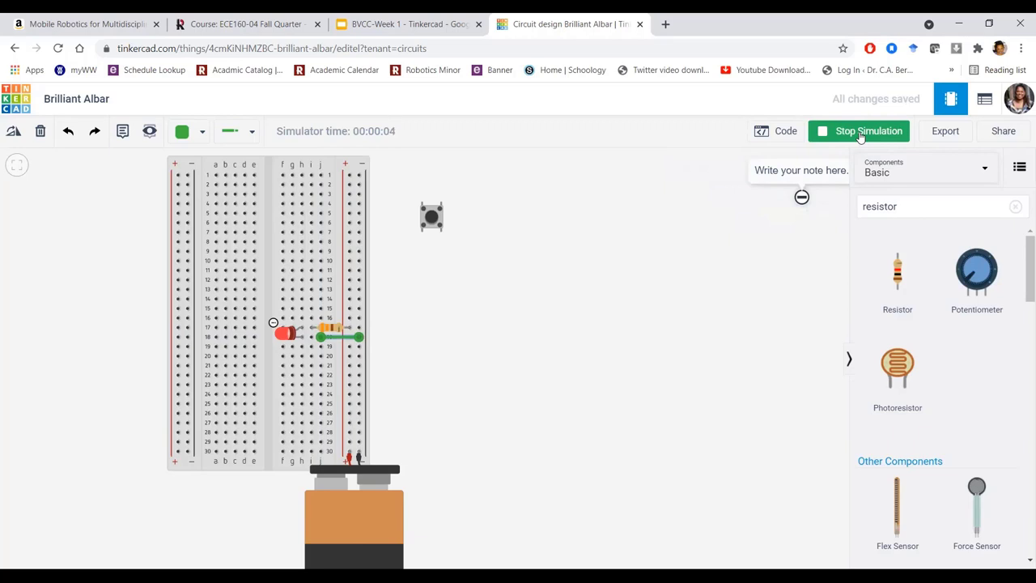
click(860, 135)
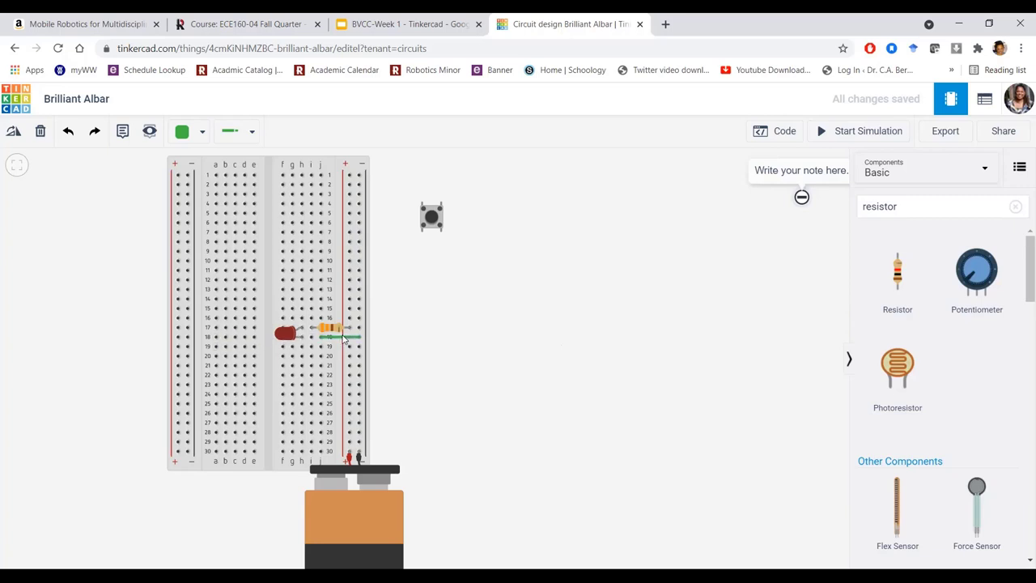
Step: Delete the row-18 ground wire and place the rotated pushbutton across the breadboard's centre gap
click(344, 339)
key(Delete)
click(433, 230)
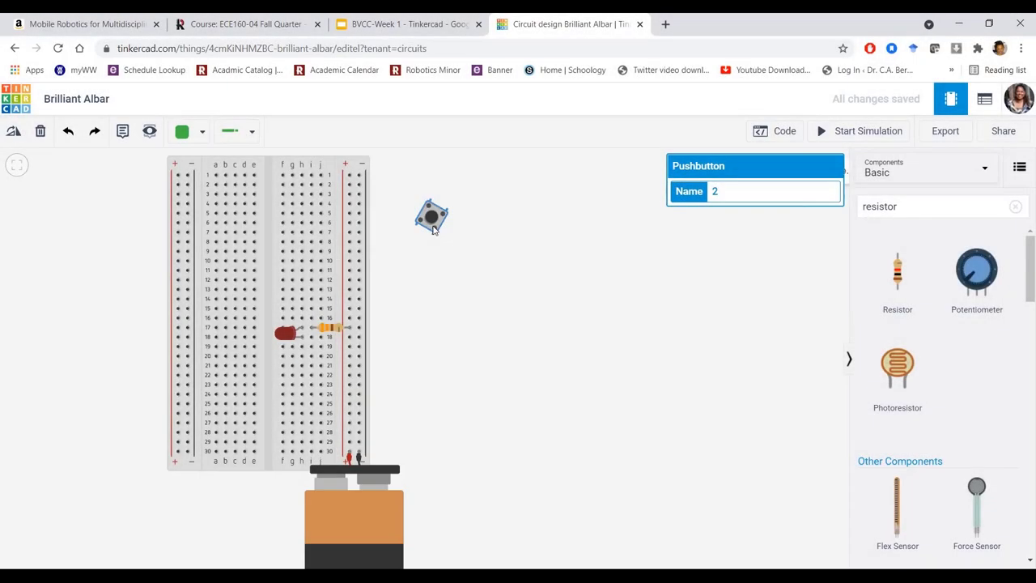
key(r)
key(r)
drag(427, 235, 270, 369)
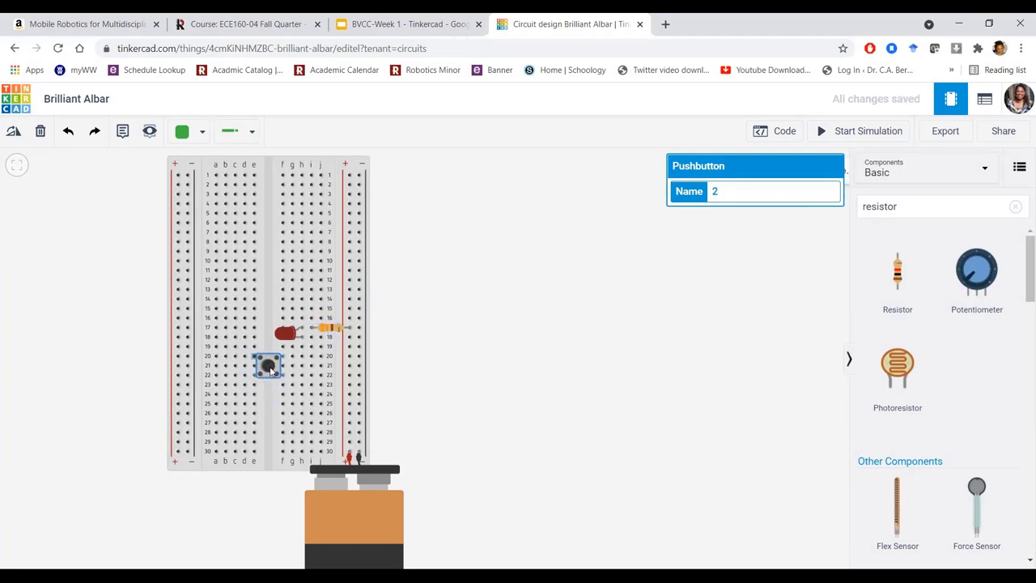
Step: Wire the LED's row 18 to the pushbutton at row 20
click(549, 401)
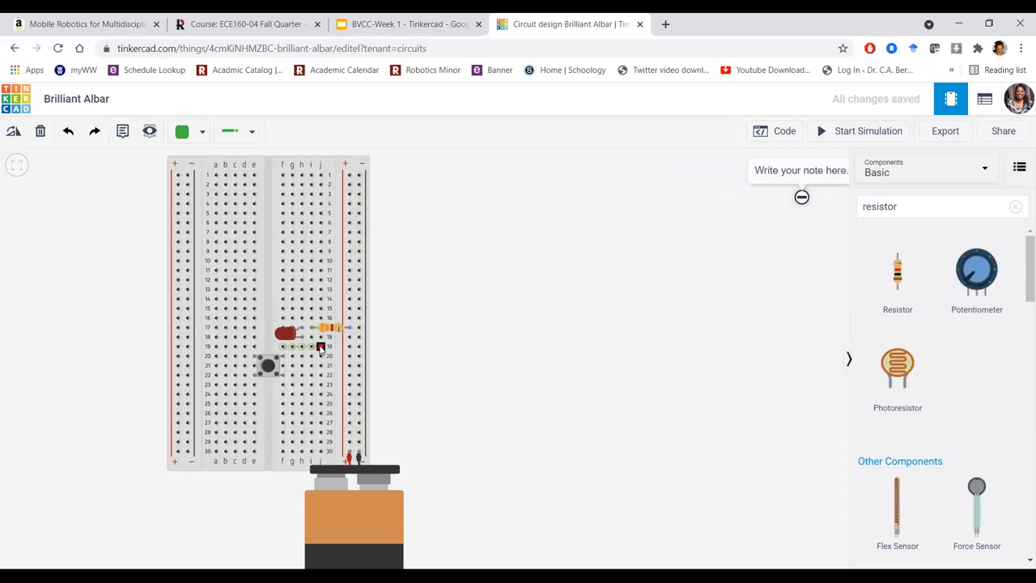
click(312, 338)
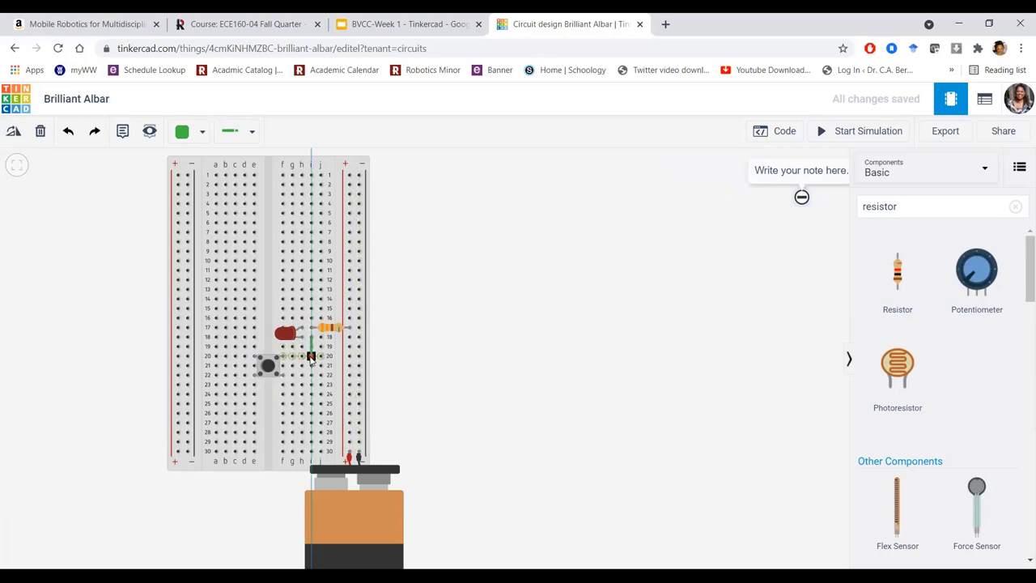
click(311, 356)
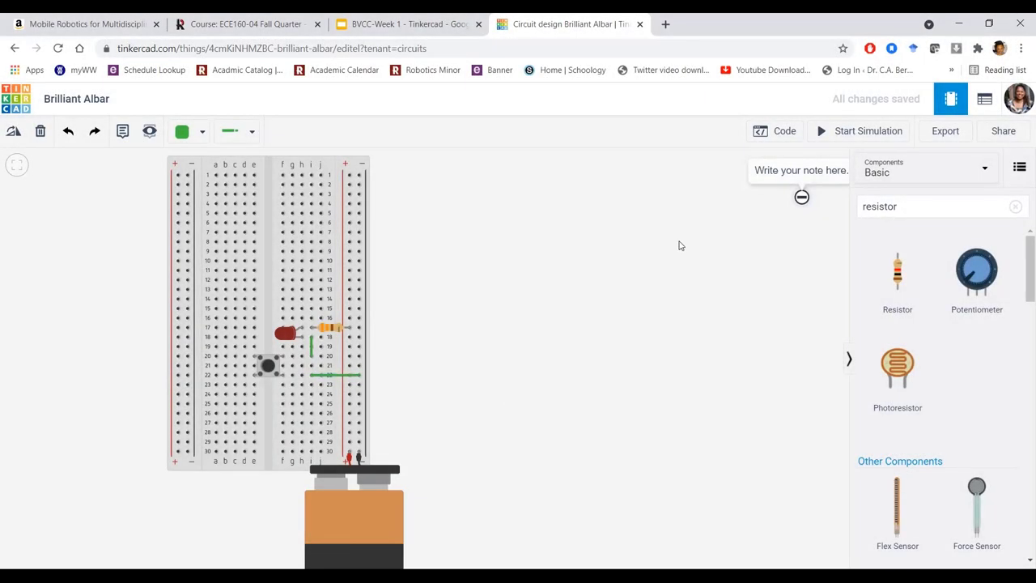
Step: Start the simulation and press the pushbutton several times, lighting the LED with each press
click(871, 138)
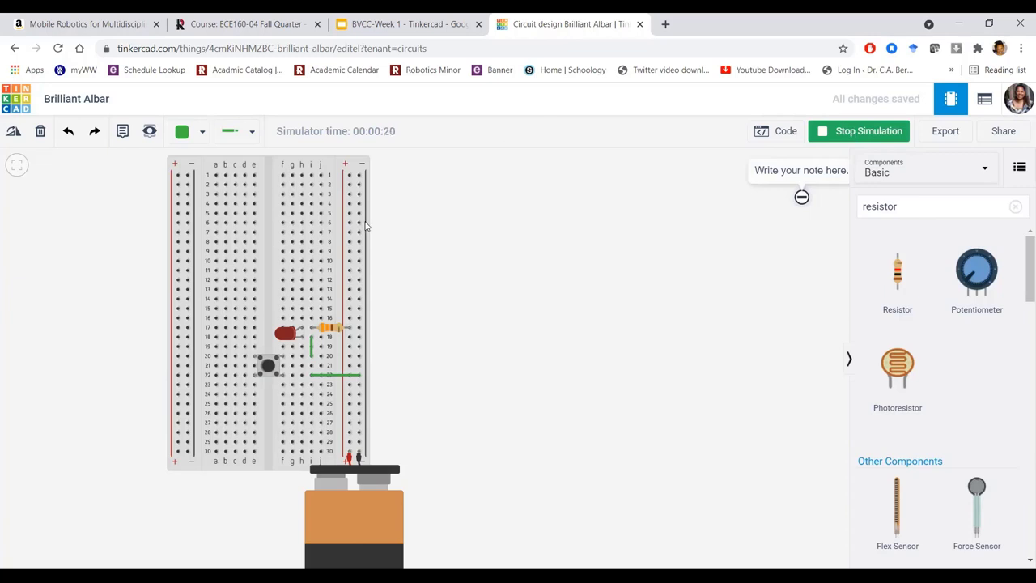
click(270, 364)
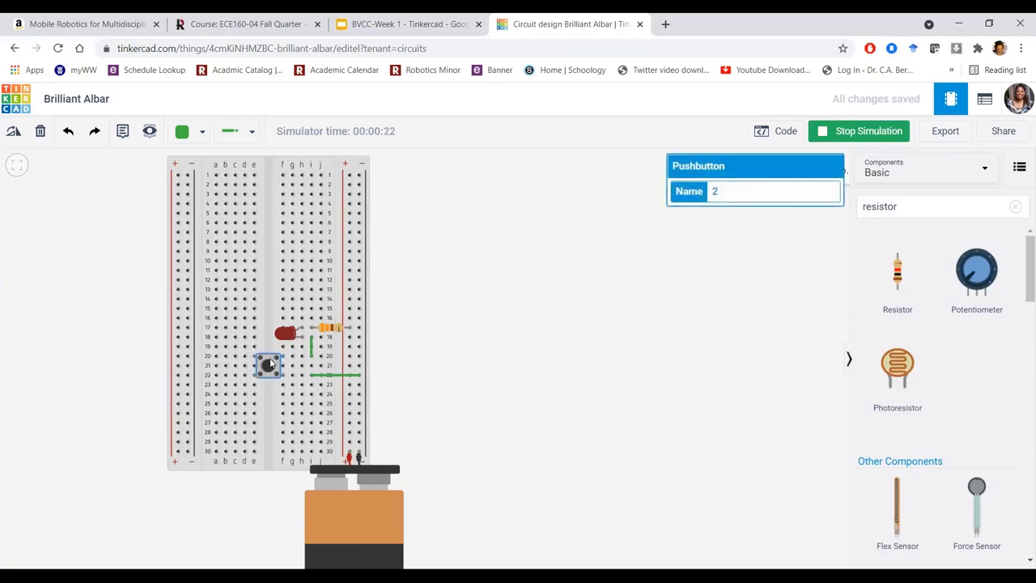
click(271, 365)
click(272, 365)
click(272, 367)
click(272, 366)
click(273, 366)
click(273, 366)
Step: Switch to the 'BVCC-Week 1 - Tinkercad' slide deck and open its View menu
key(ctrl+shift+Tab)
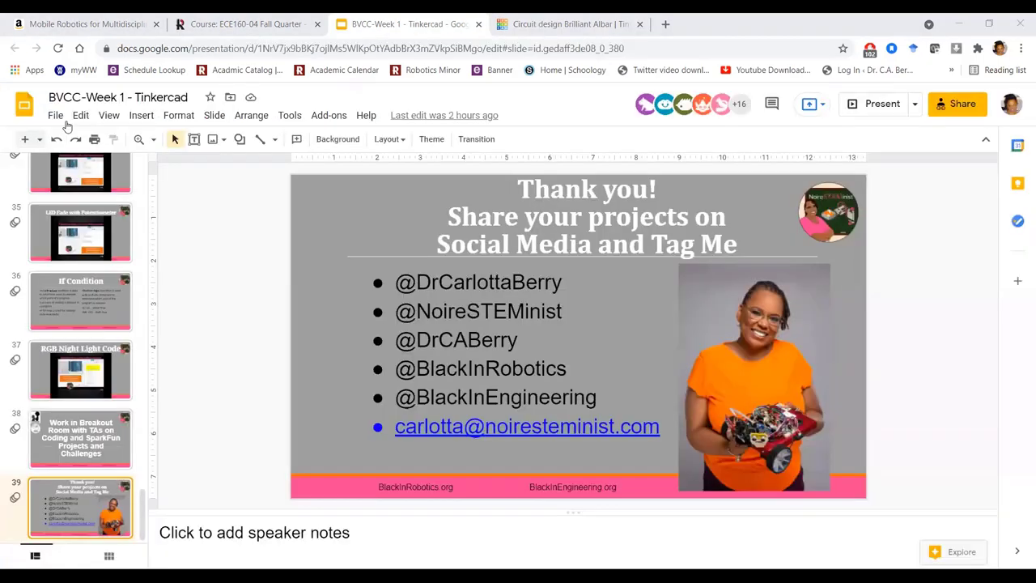
click(108, 115)
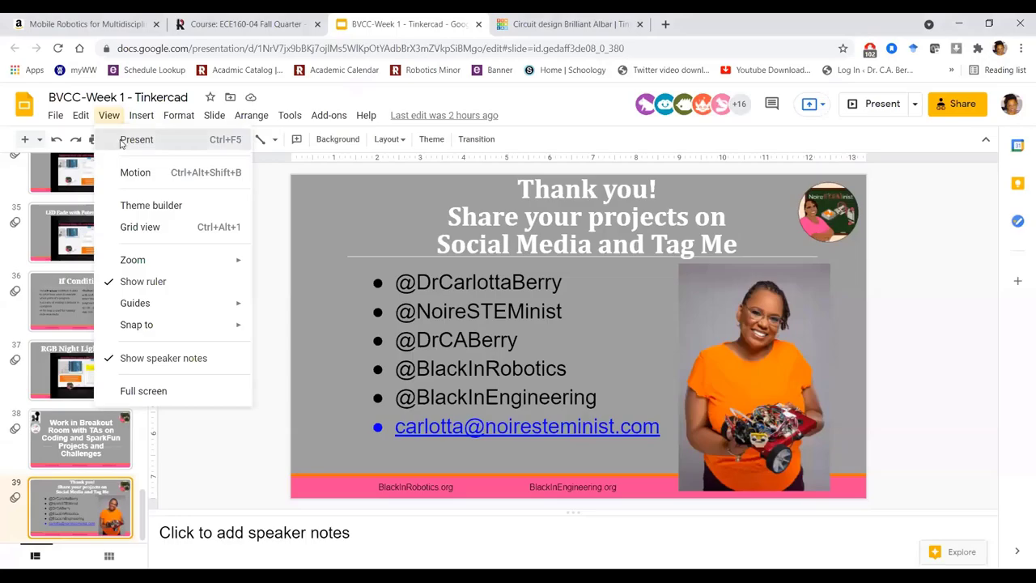